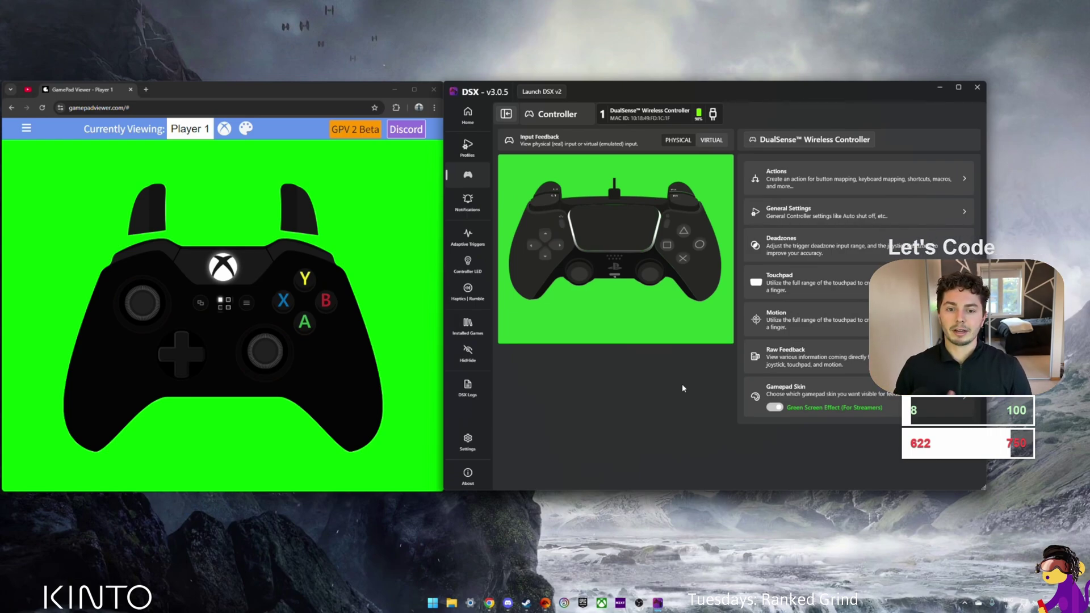
# Step: Bring the gamepad viewer browser window to the front
pyautogui.click(377, 233)
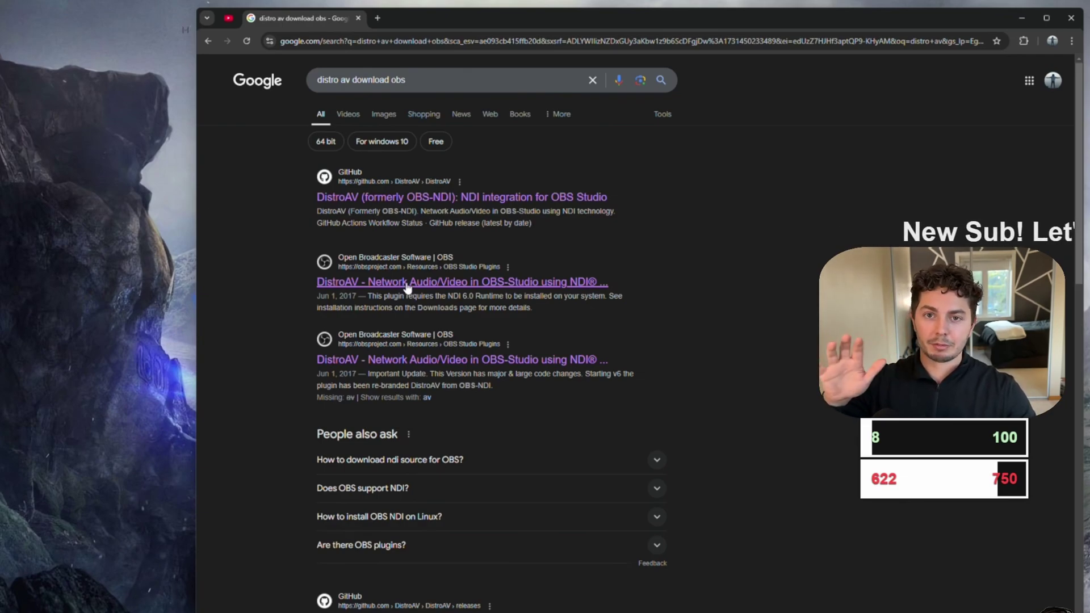
# Step: Go from the OBS forum DistroAV page to the GitHub 6.0.0 release and scroll to Assets
pyautogui.click(407, 284)
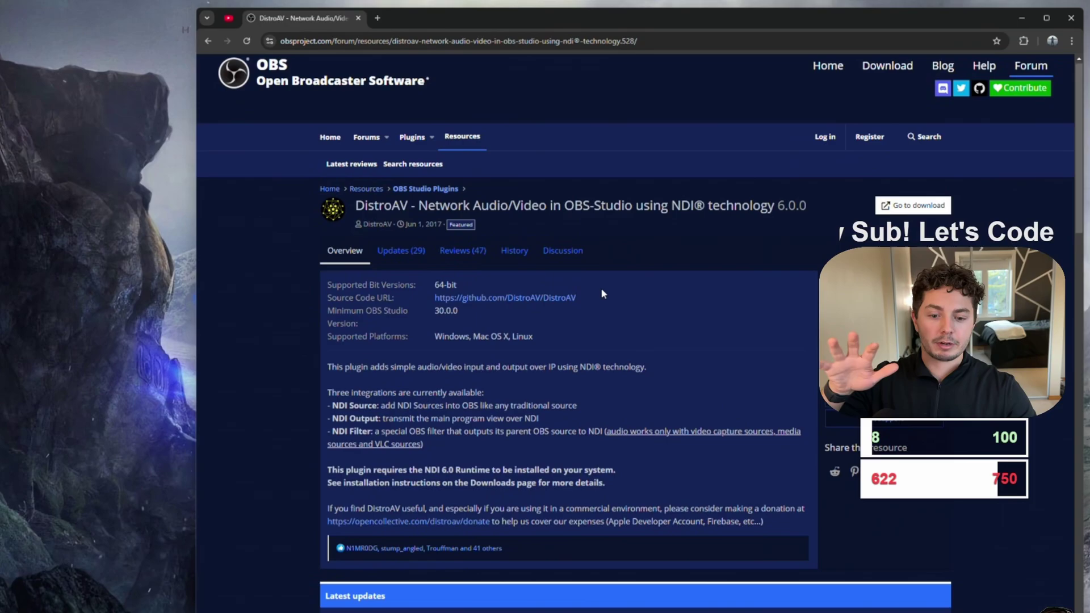
pyautogui.scroll(-7, 560, 302)
pyautogui.scroll(2, 616, 283)
pyautogui.scroll(5, 616, 282)
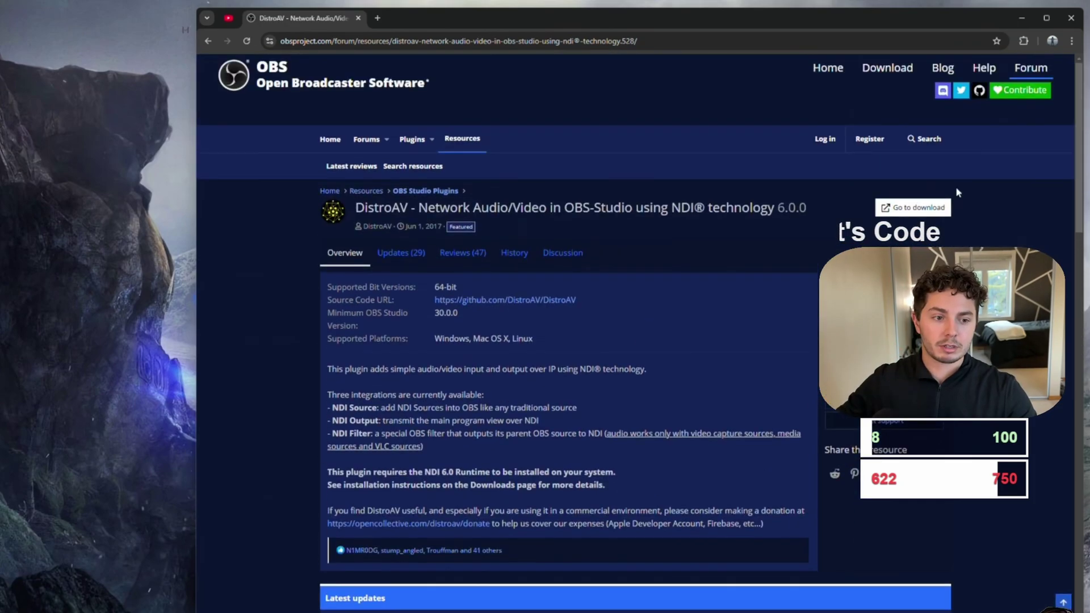
pyautogui.click(955, 186)
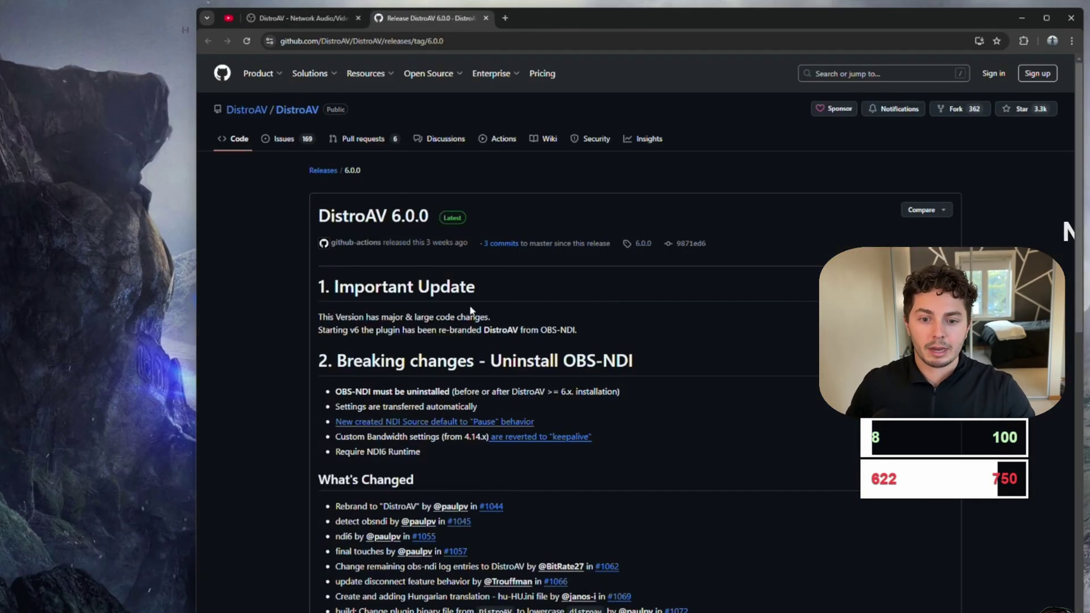
pyautogui.scroll(-20, 643, 329)
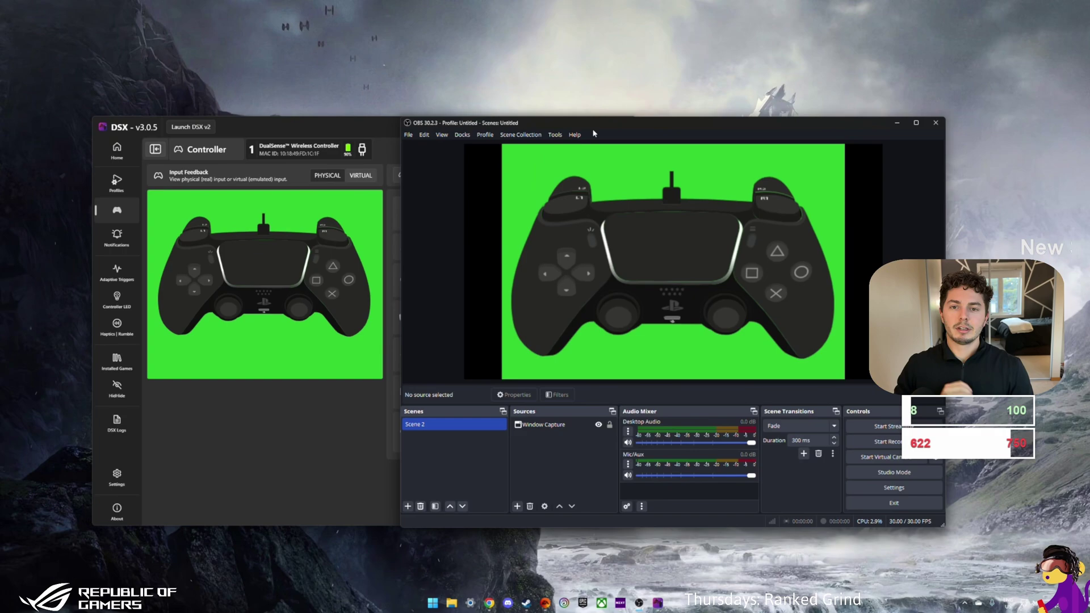
pyautogui.click(555, 135)
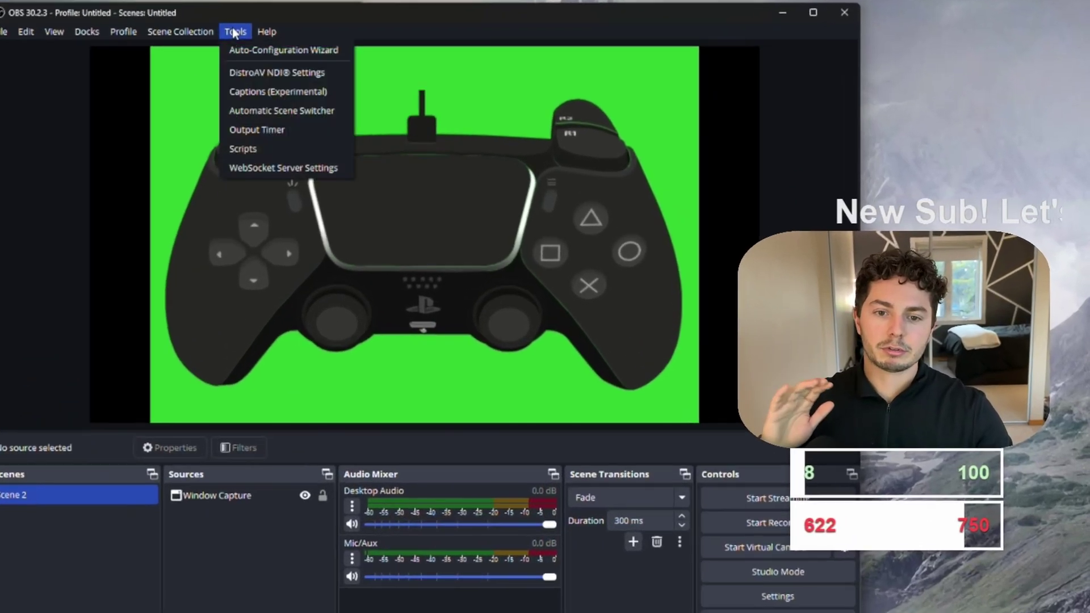
pyautogui.click(231, 75)
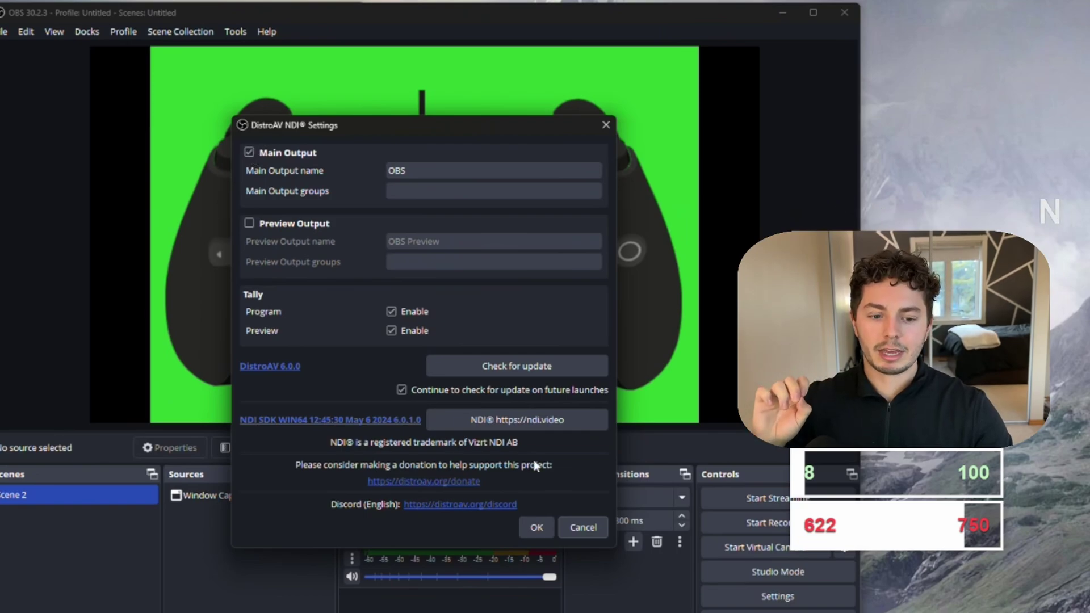
pyautogui.click(534, 525)
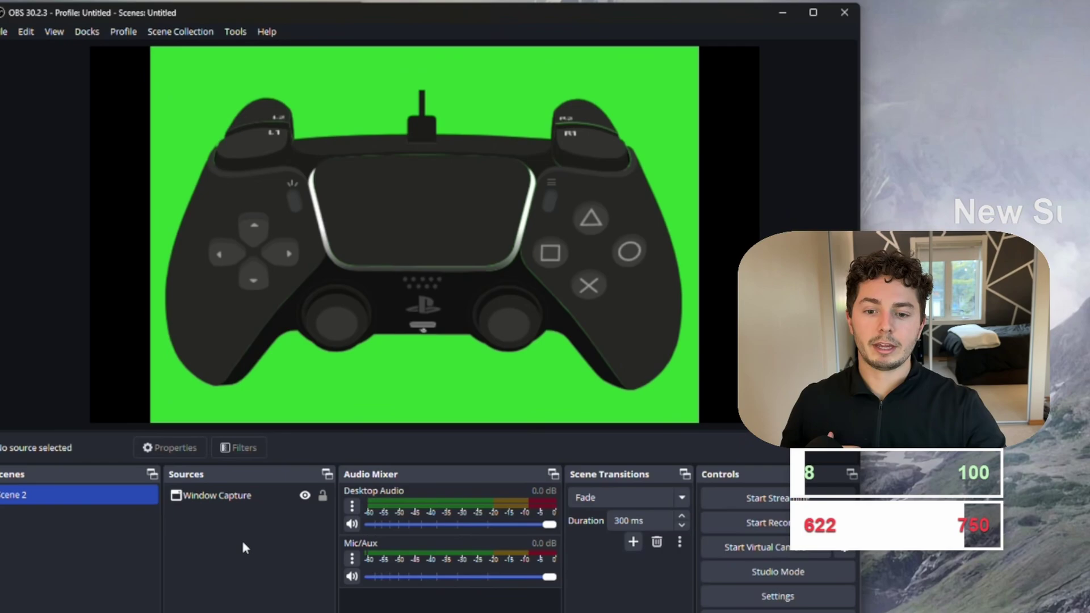
pyautogui.click(142, 486)
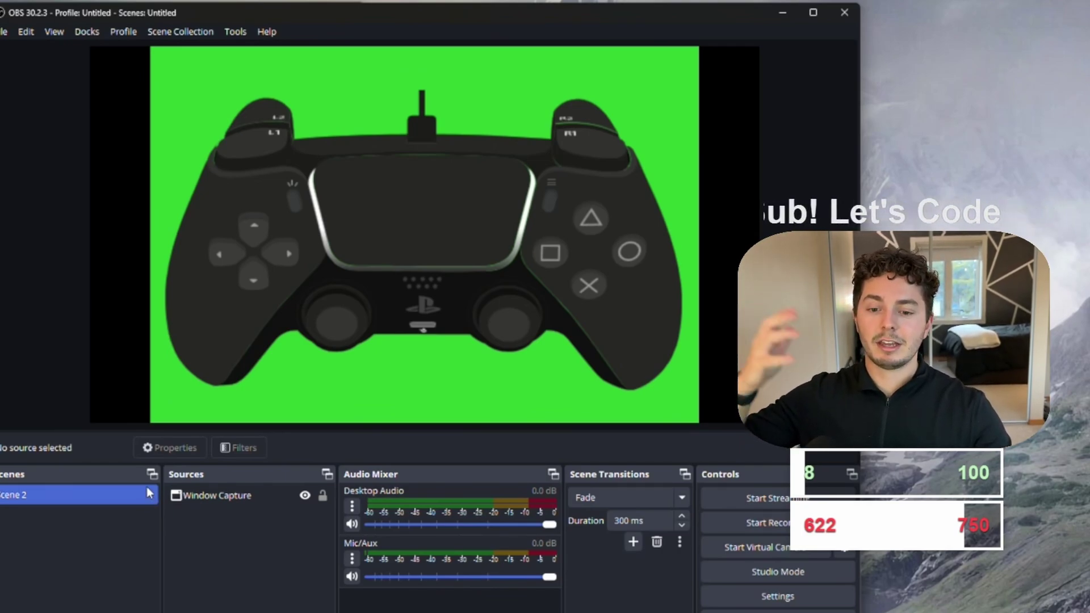
pyautogui.click(201, 499)
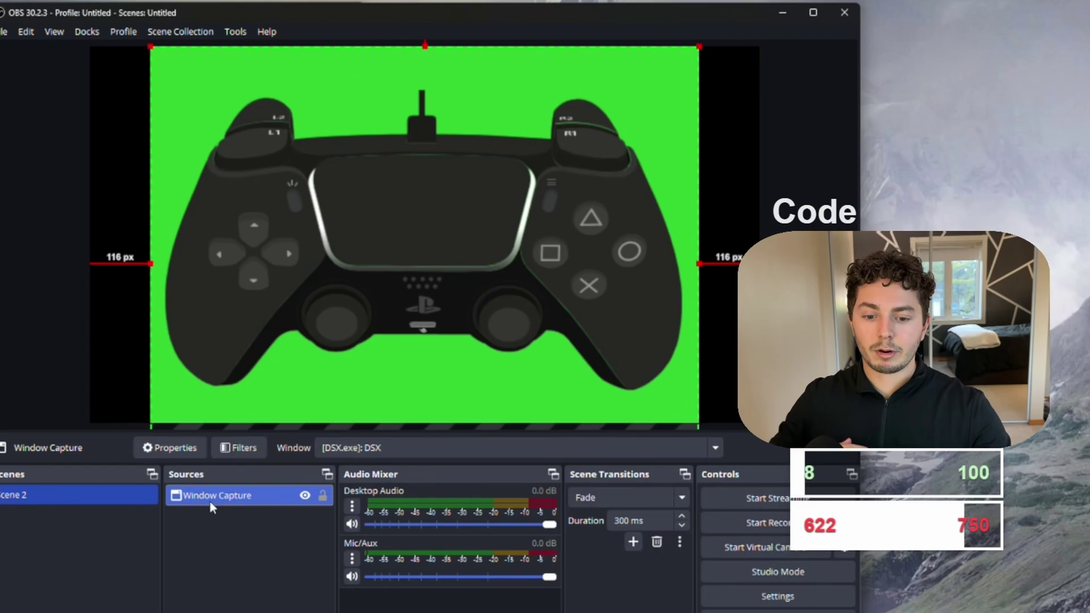
pyautogui.click(188, 536)
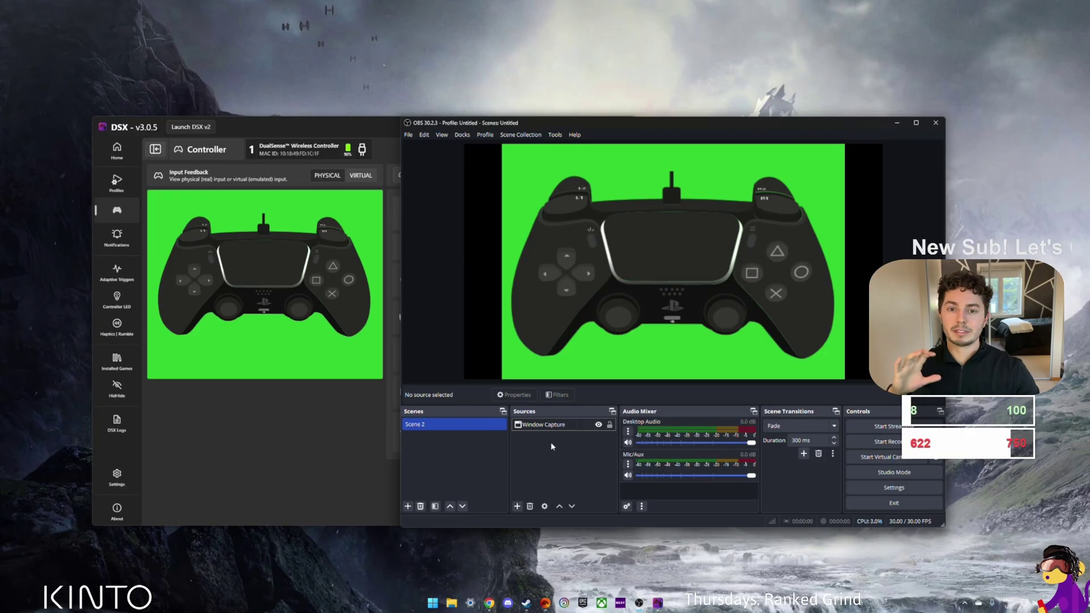
pyautogui.rightClick(453, 428)
pyautogui.click(486, 562)
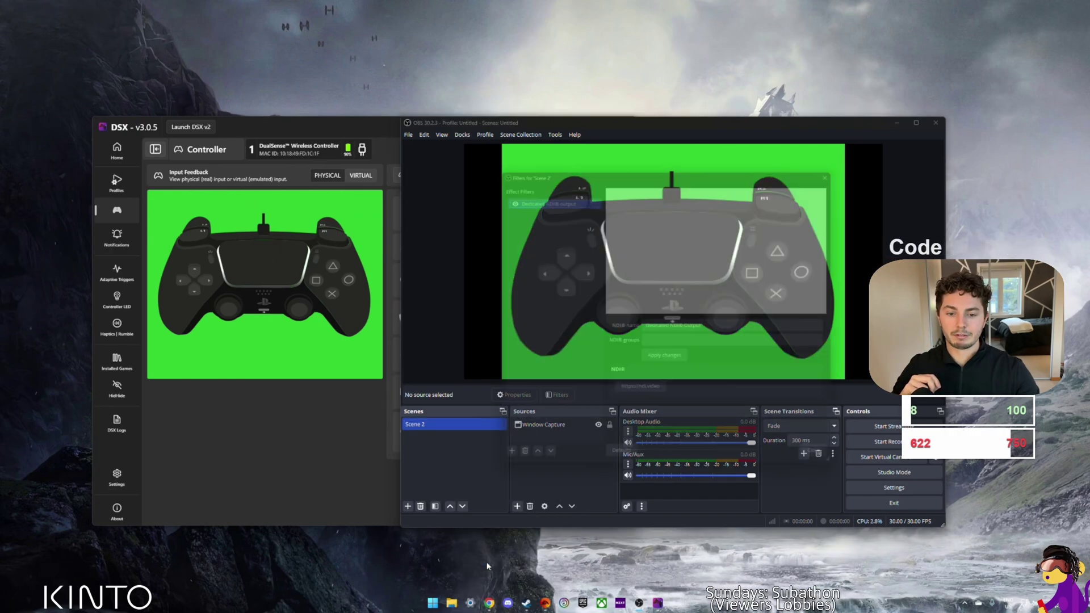
pyautogui.click(498, 468)
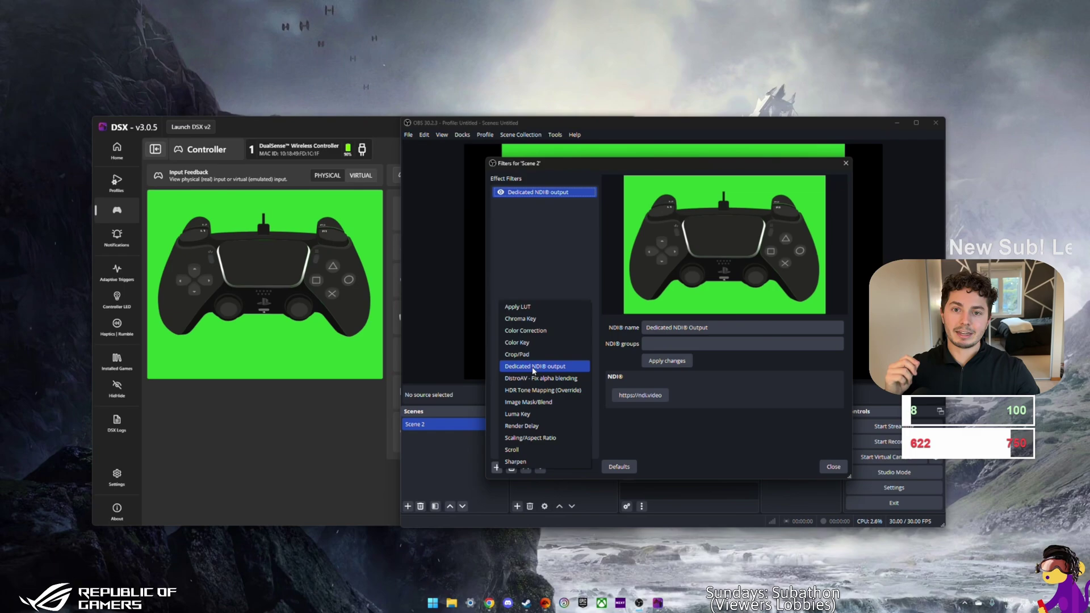
pyautogui.click(534, 241)
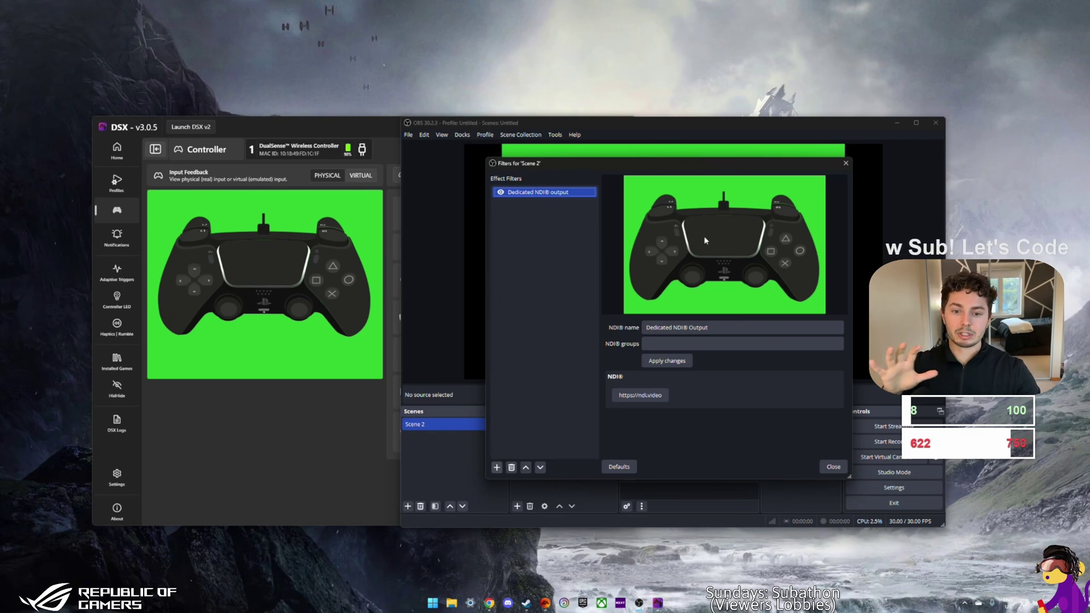
pyautogui.click(833, 467)
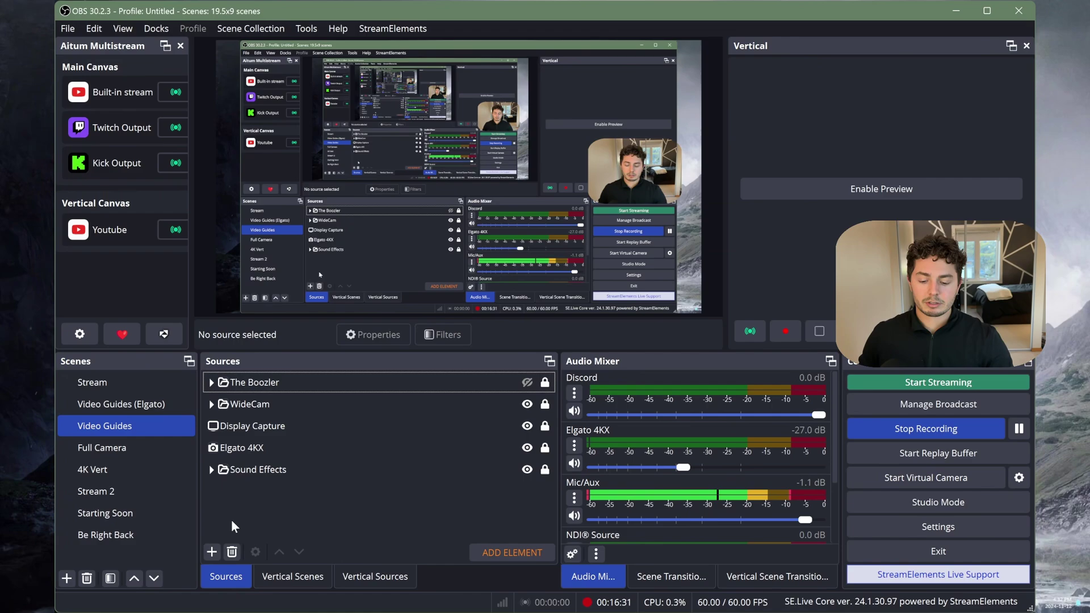
# Step: Add NDI Source 2 to Video Guides, receiving the gaming PC's Dedicated NDI Output feed
pyautogui.click(212, 552)
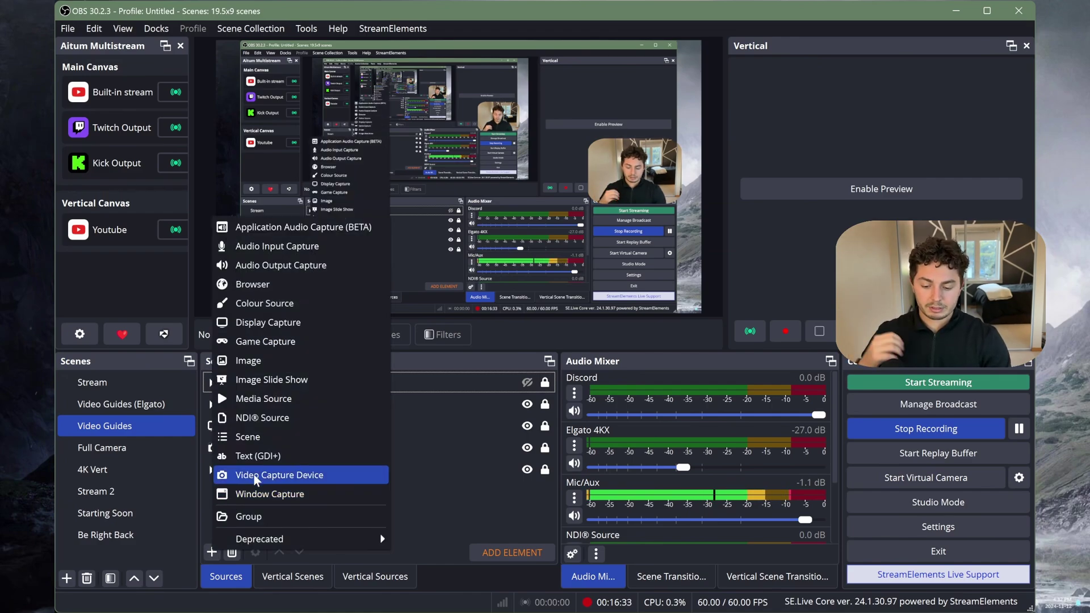
pyautogui.click(309, 418)
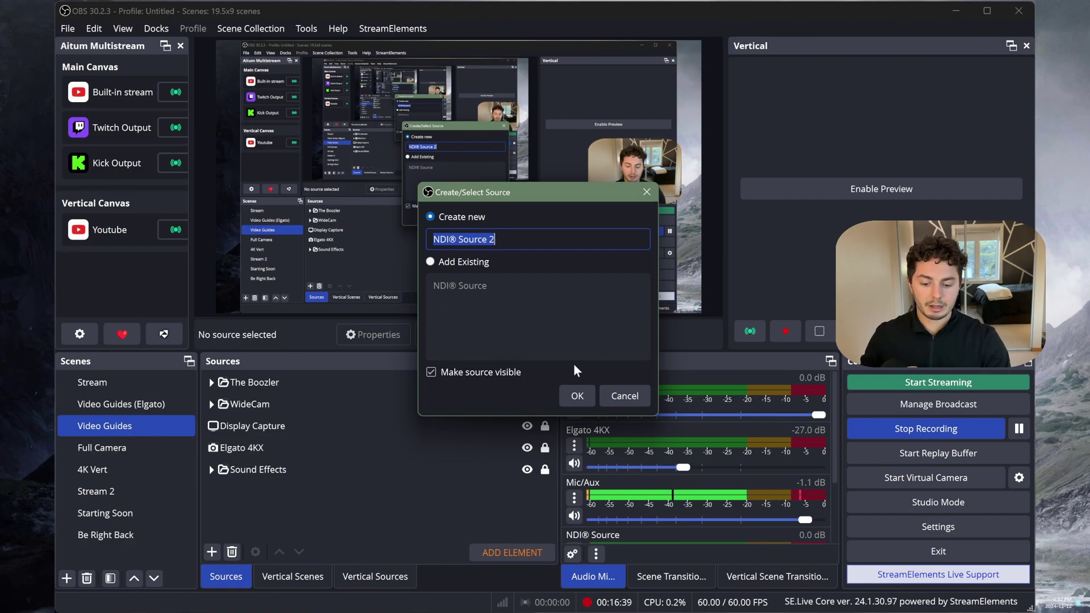
pyautogui.click(573, 396)
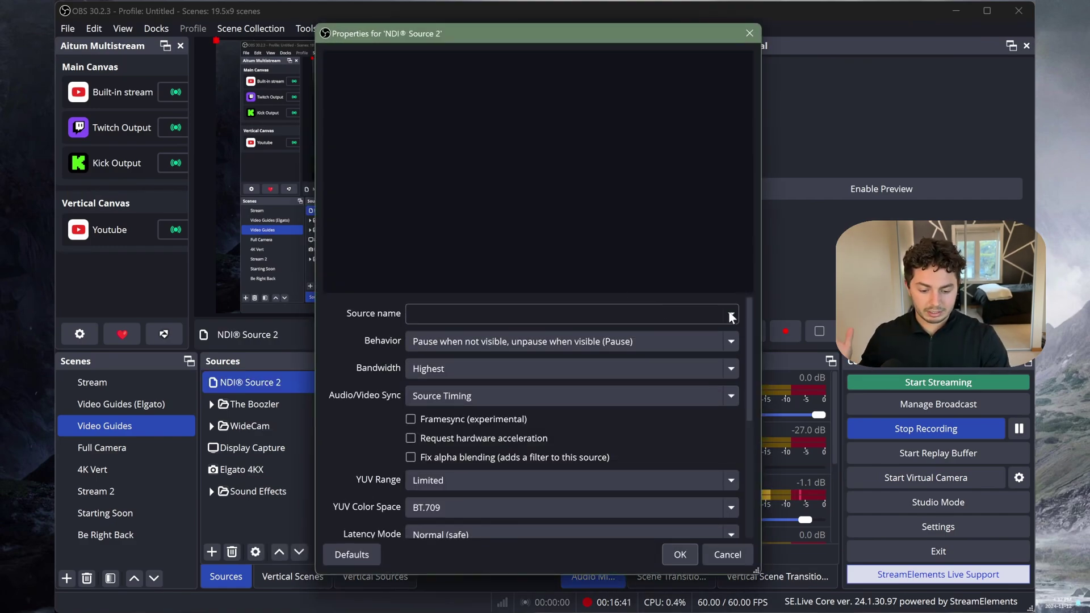
pyautogui.click(732, 317)
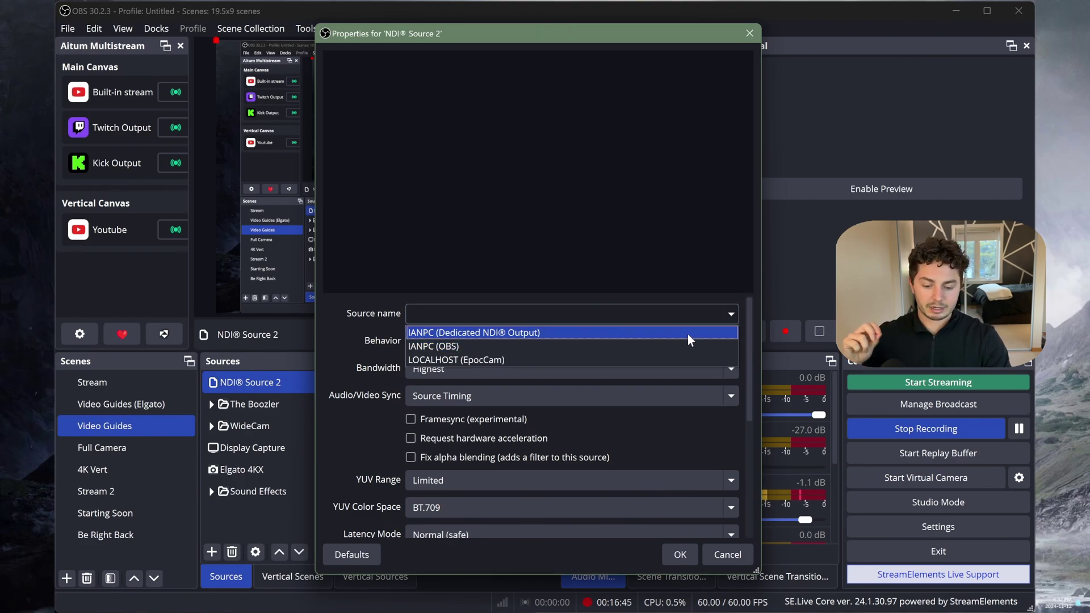
pyautogui.click(686, 332)
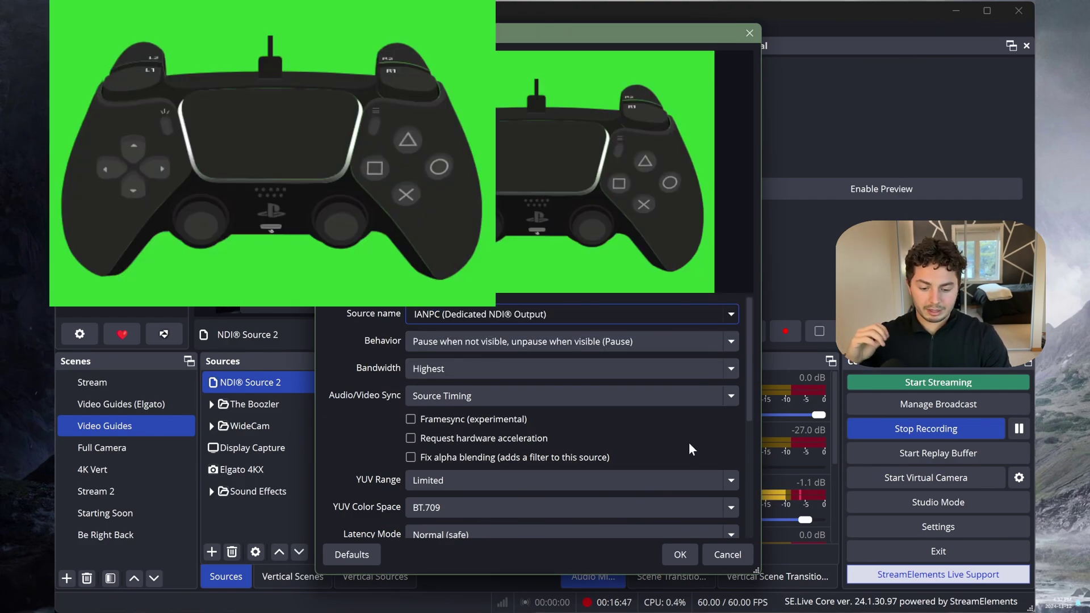
pyautogui.click(681, 554)
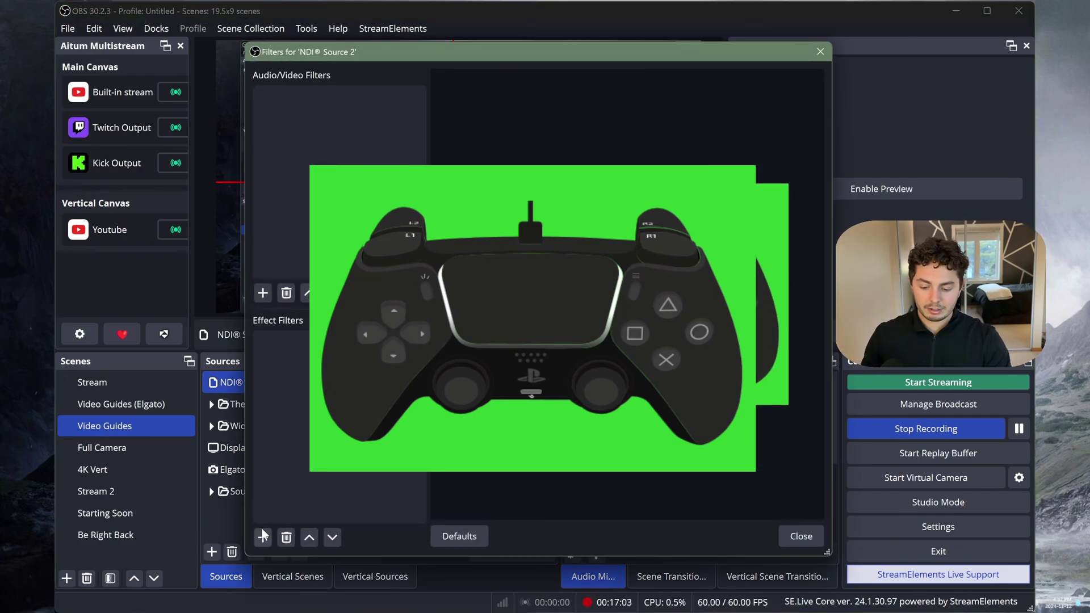
# Step: Add a Chroma Key filter to NDI Source 2 with key colour spill reduction 117
pyautogui.click(263, 536)
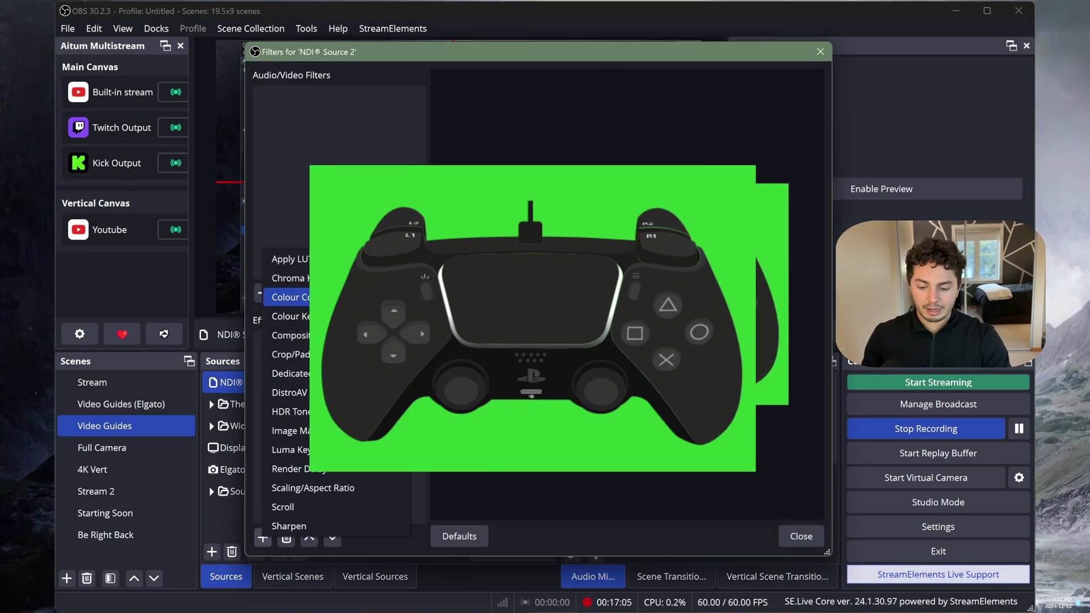
pyautogui.click(286, 278)
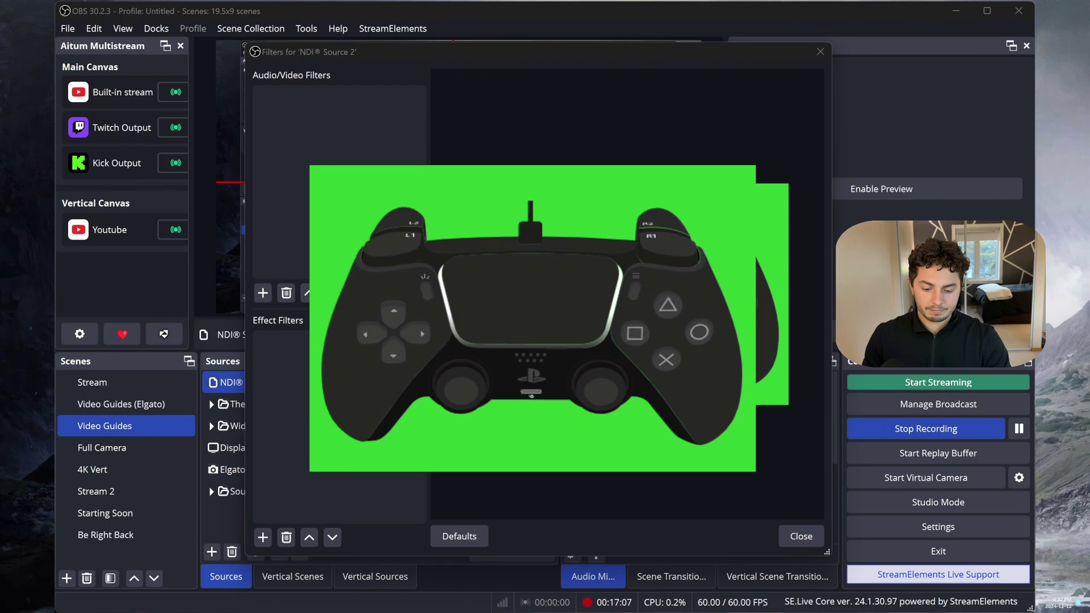
pyautogui.press('Return')
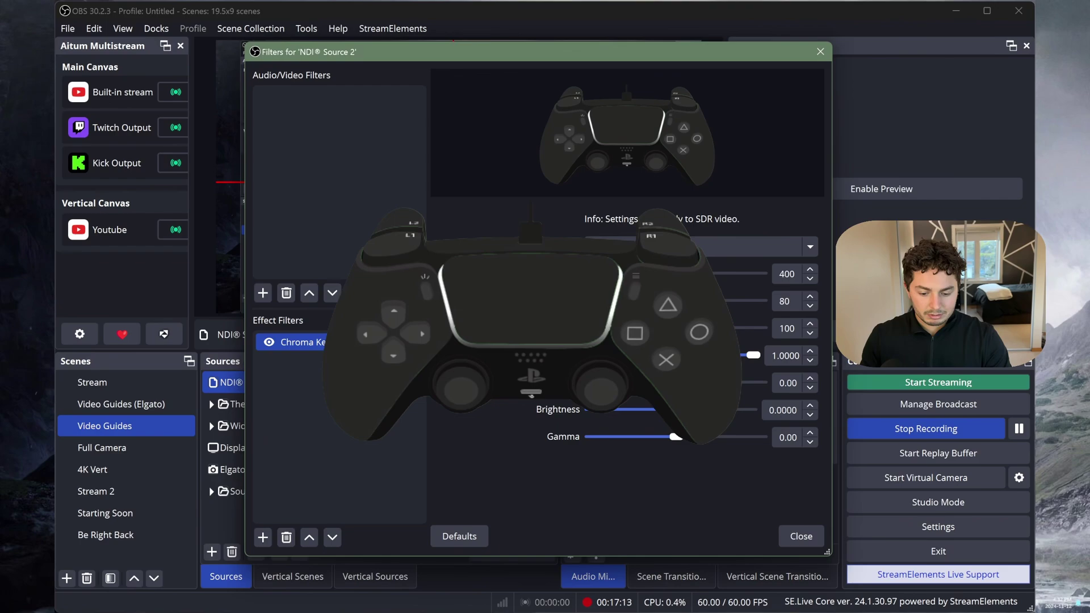
pyautogui.press('Up')
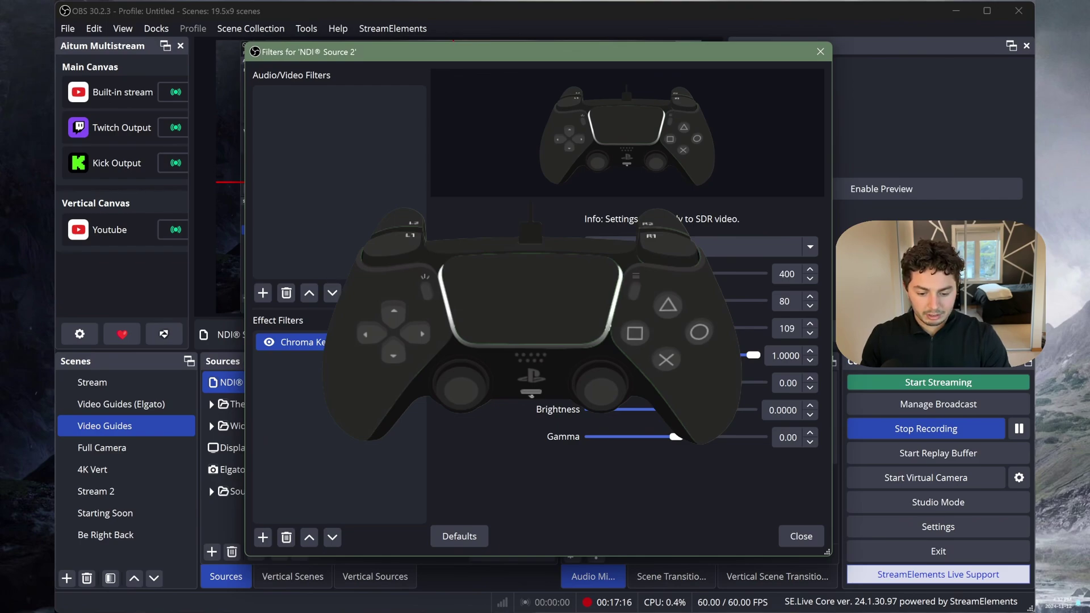
pyautogui.scroll(20, 787, 301)
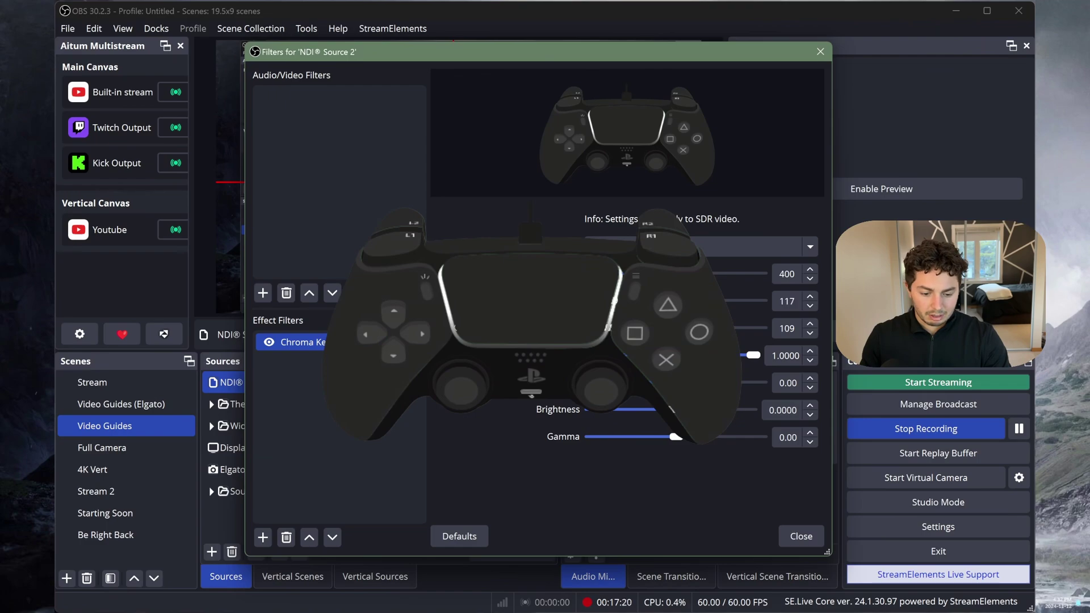
# Step: Close the filters and shrink the controller overlay toward the top of the preview
pyautogui.click(801, 536)
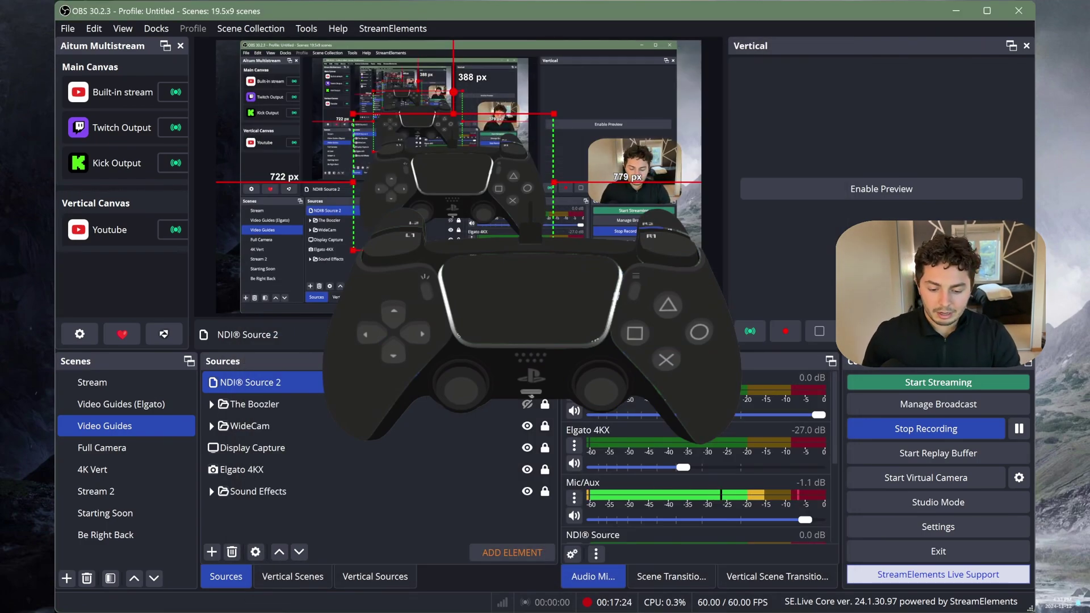
pyautogui.moveTo(554, 250); pyautogui.dragTo(525, 209)
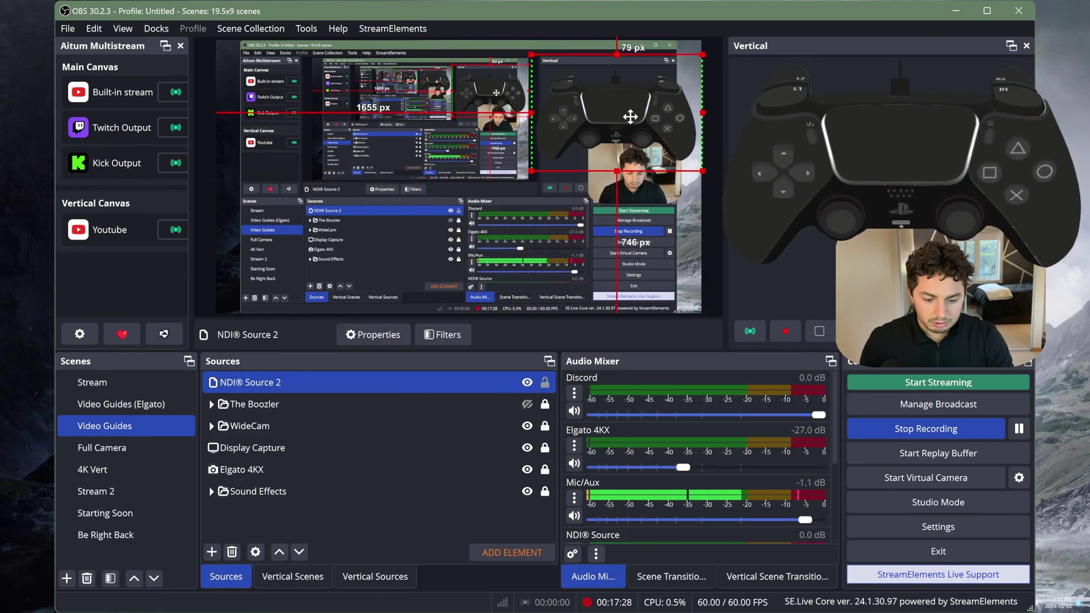